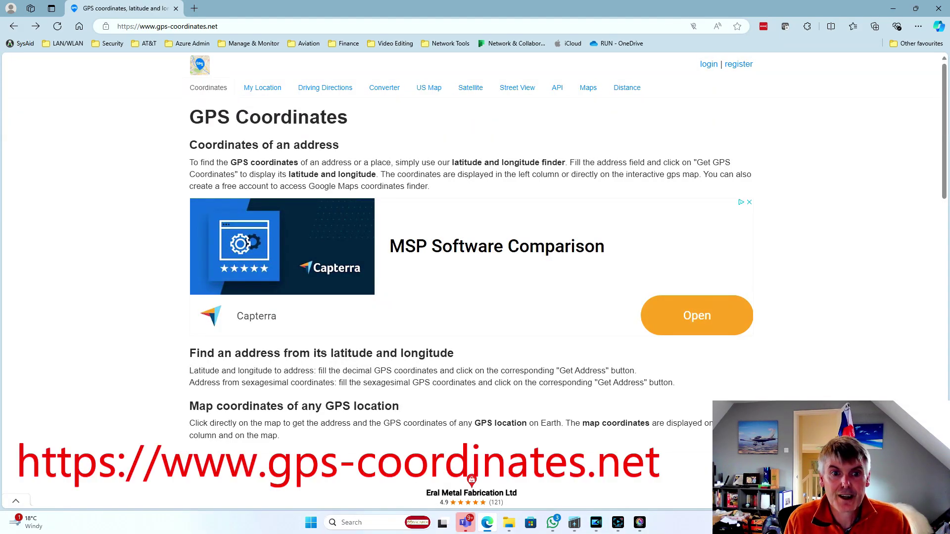
- Look up the GPS coordinates of the address "frome" on the coordinates page
scroll(843, 247, "down", 8)
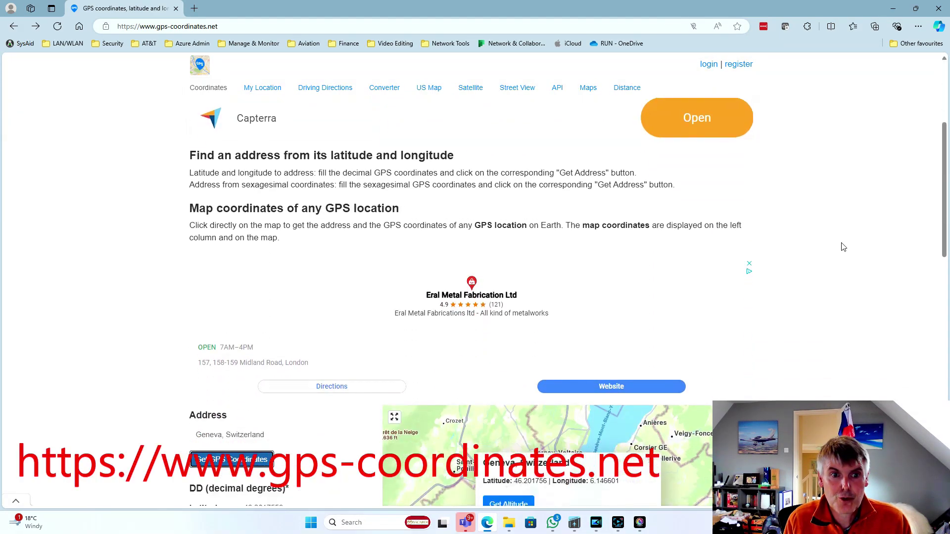
scroll(843, 246, "down", 1)
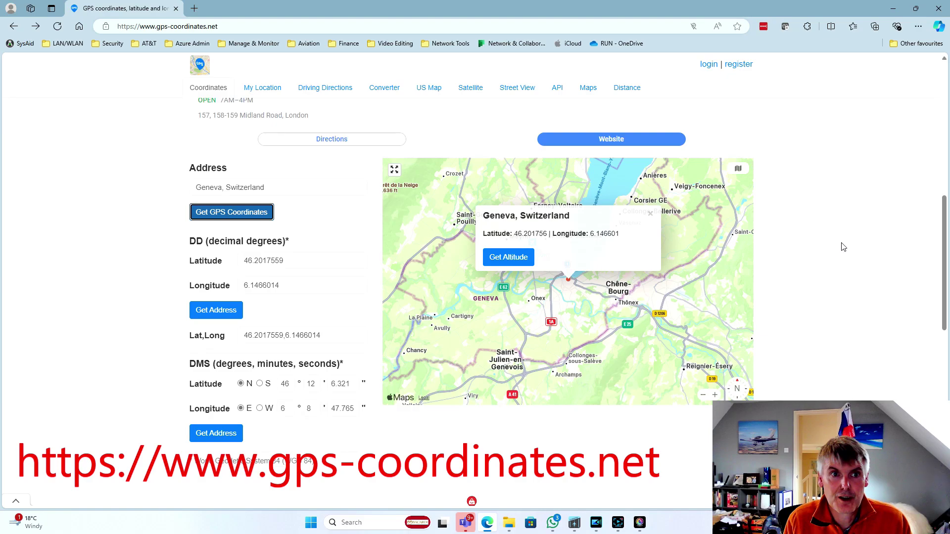
key("shift+Tab")
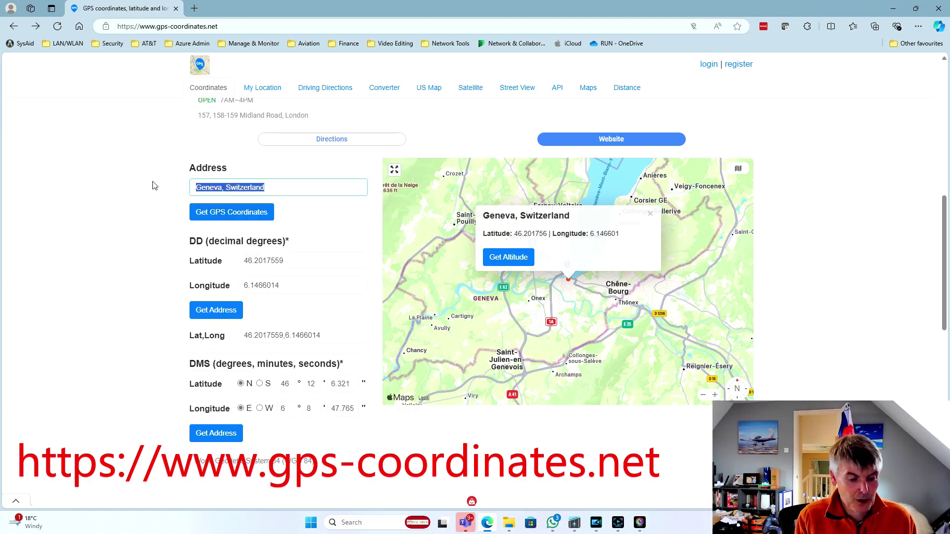
type("frome")
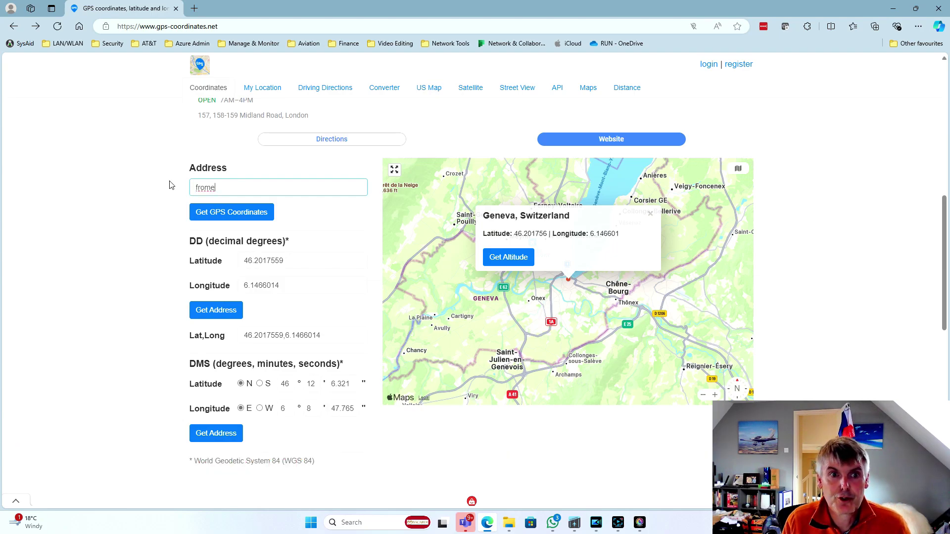
left_click(244, 213)
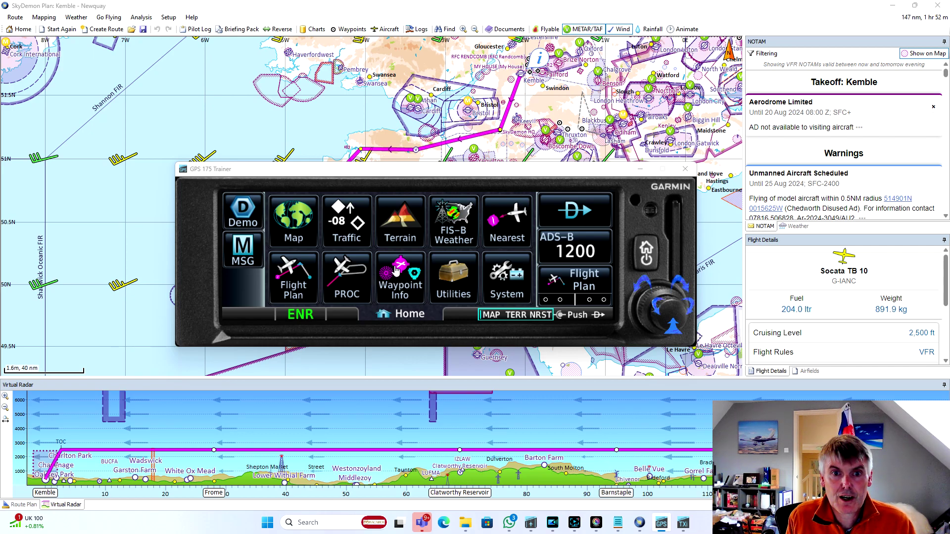
- In the Garmin GPS 175 Trainer, start creating a user waypoint and set its identifier to FROME
left_click(412, 286)
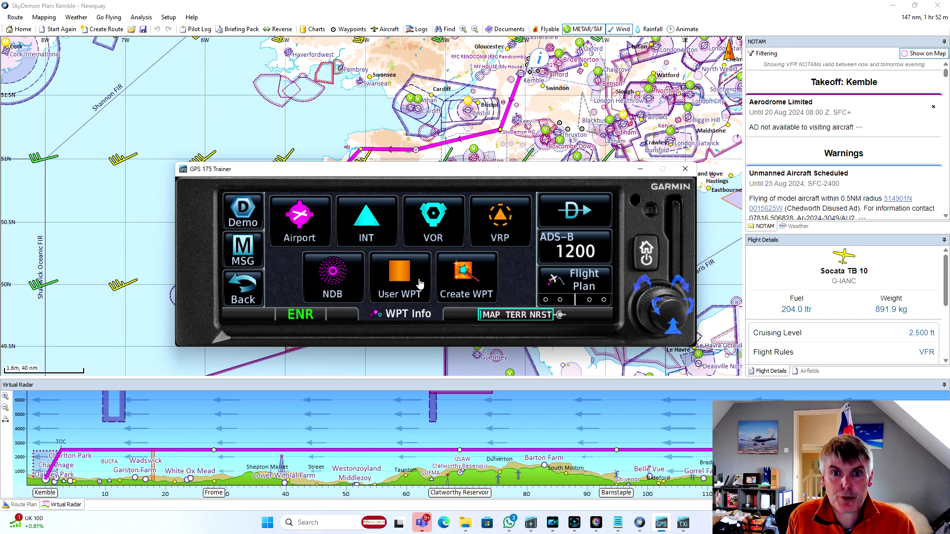
left_click(466, 282)
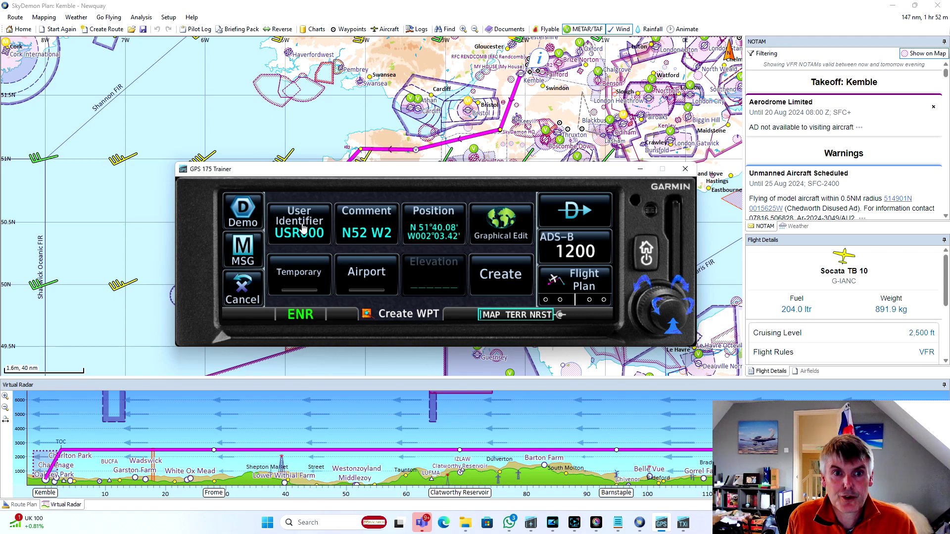
left_click(304, 227)
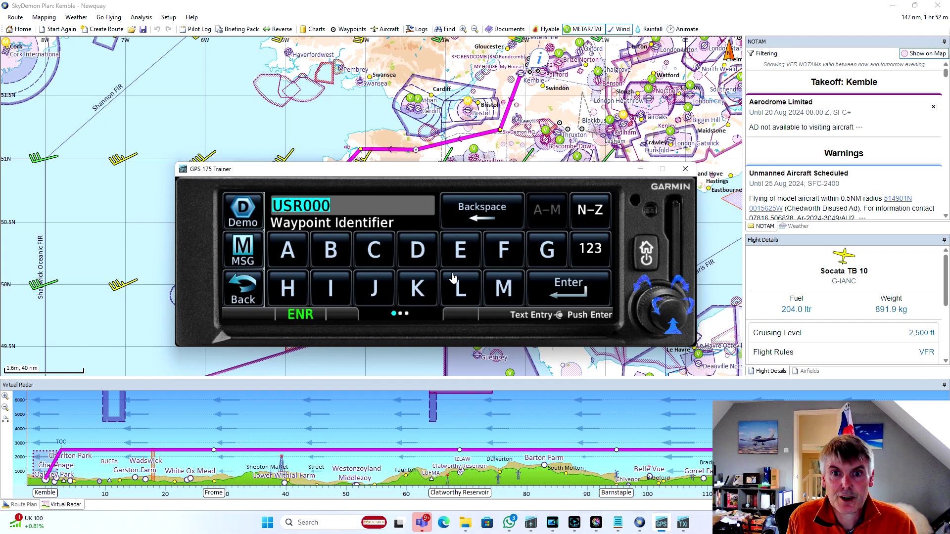
left_click(499, 252)
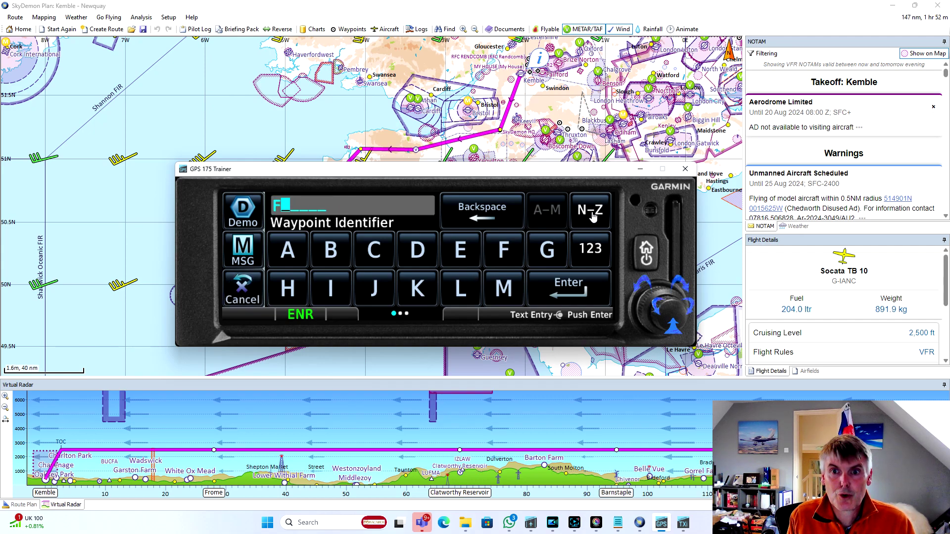
left_click(590, 212)
left_click(462, 254)
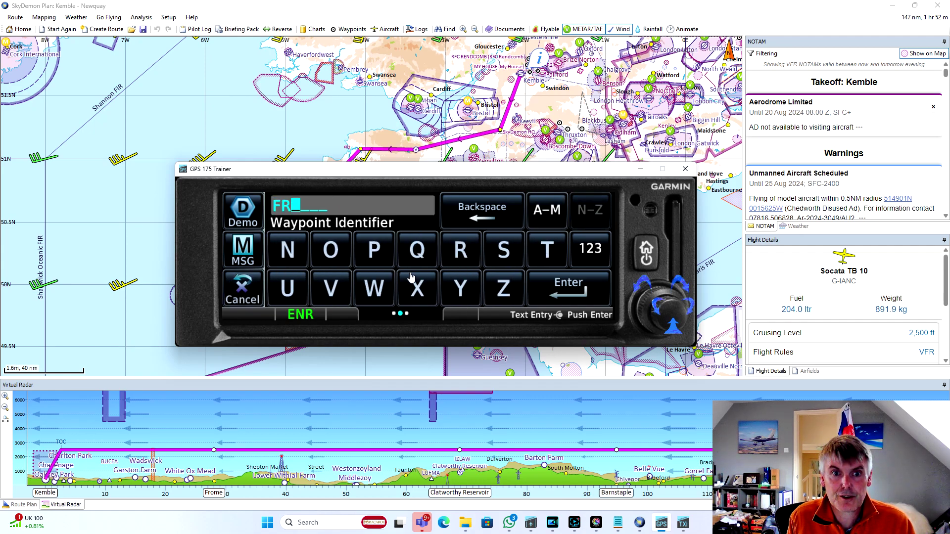
left_click(339, 254)
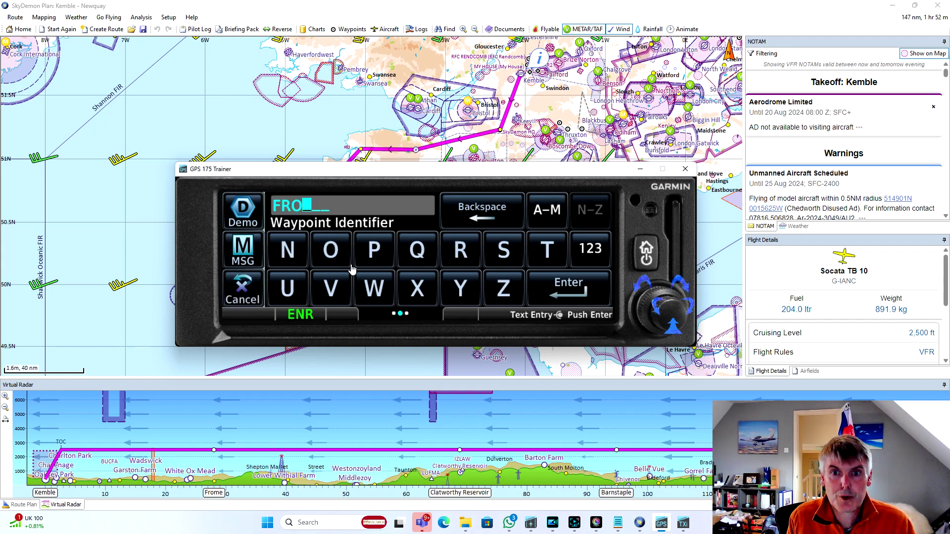
left_click(543, 214)
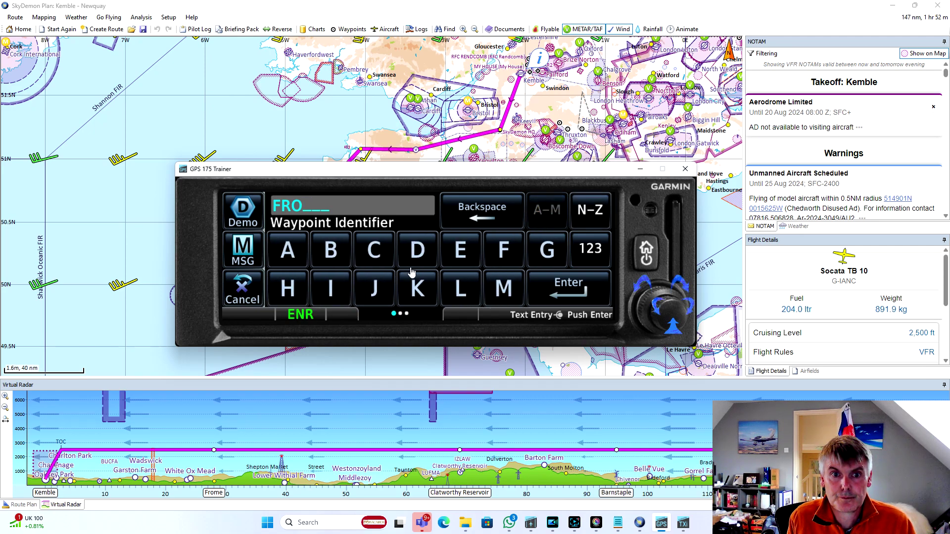
left_click(504, 291)
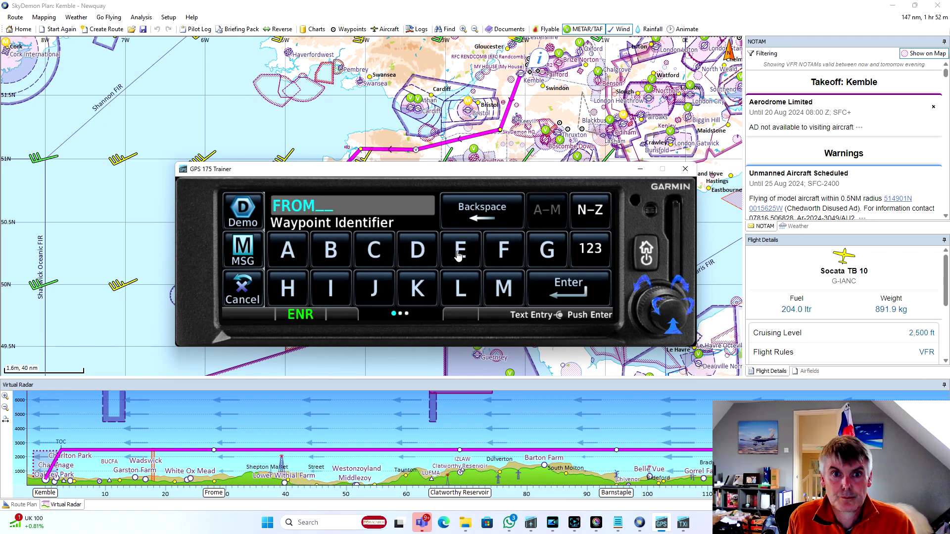
left_click(463, 258)
left_click(559, 296)
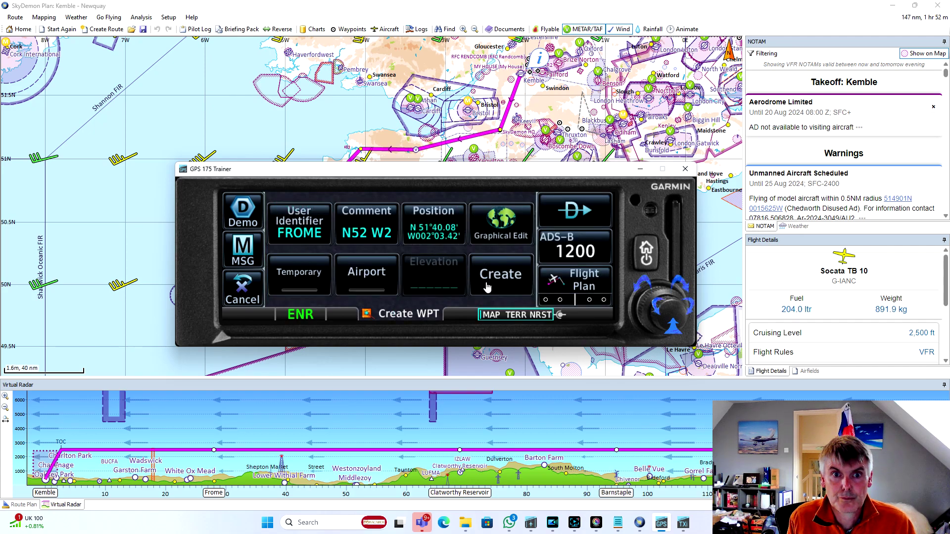
- Set the FROME waypoint's latitude to N 51°13.46' using the LAT/LON position format
left_click(434, 228)
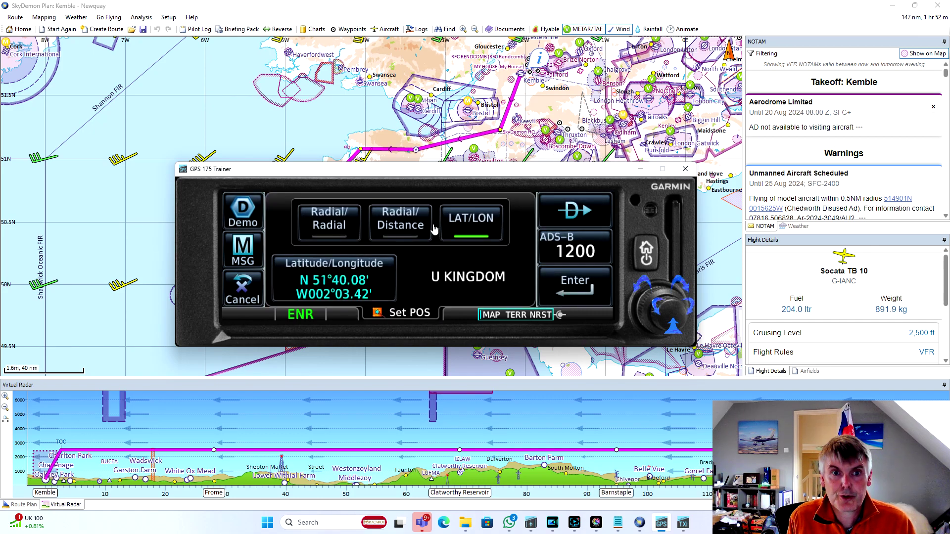
left_click(342, 282)
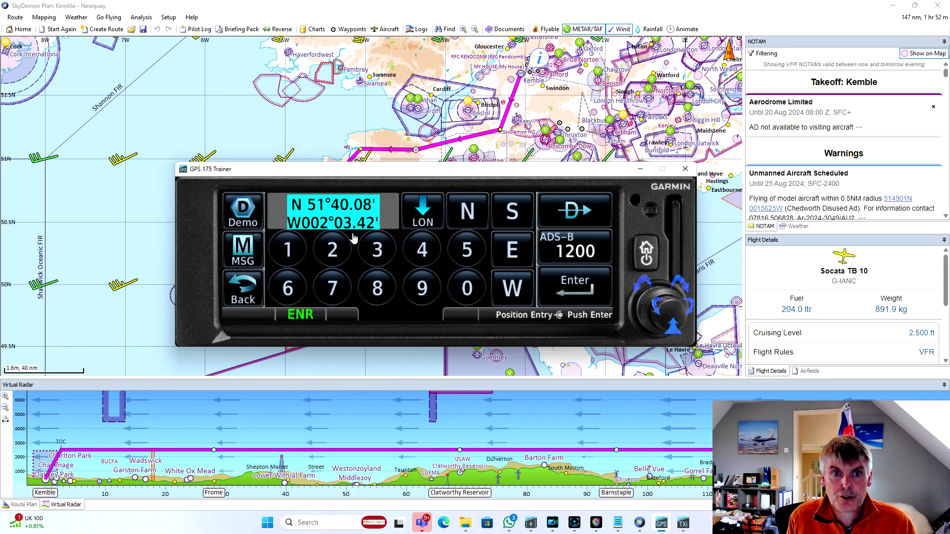
left_click(465, 213)
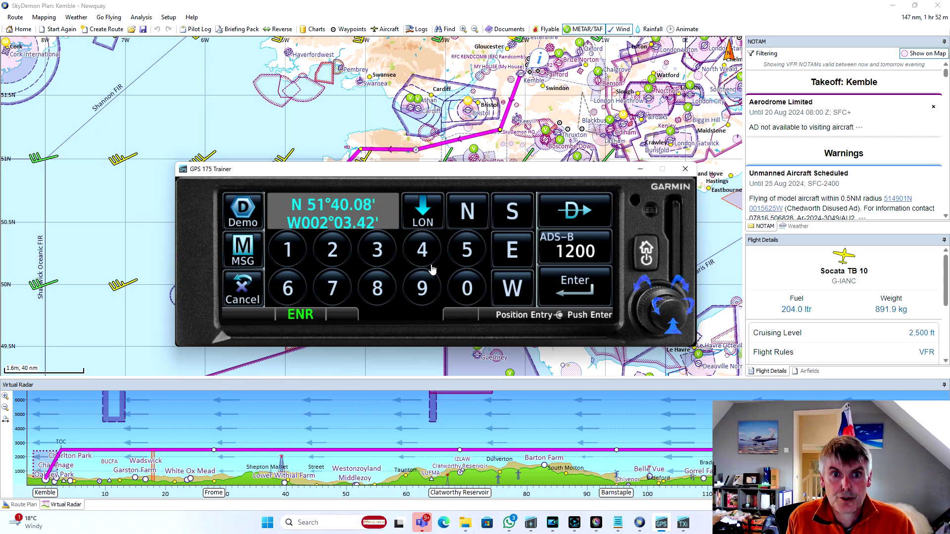
left_click(465, 251)
left_click(290, 252)
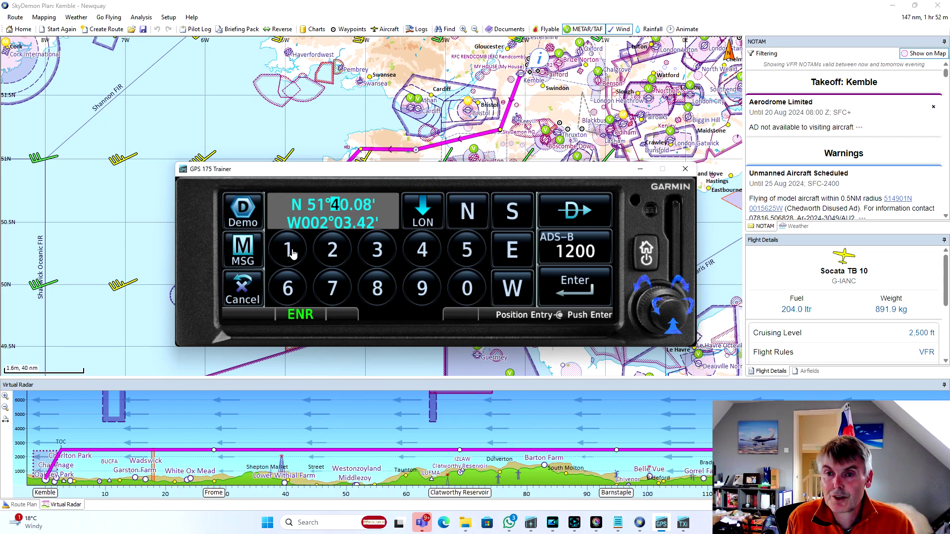
left_click(291, 251)
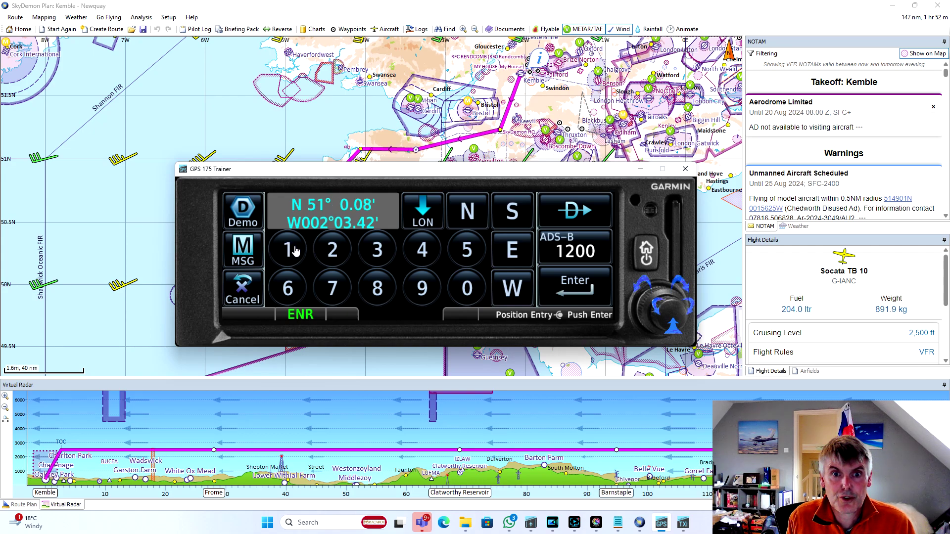
left_click(377, 252)
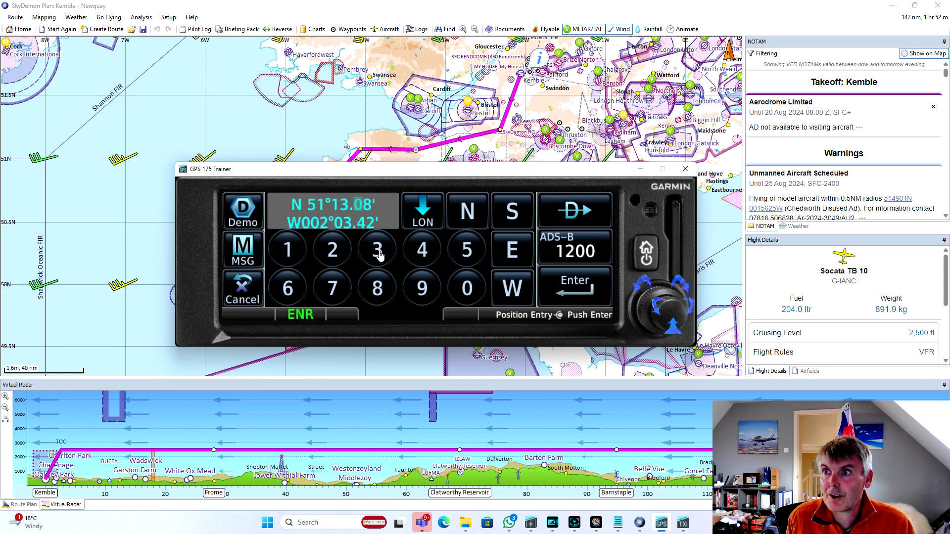
left_click(421, 250)
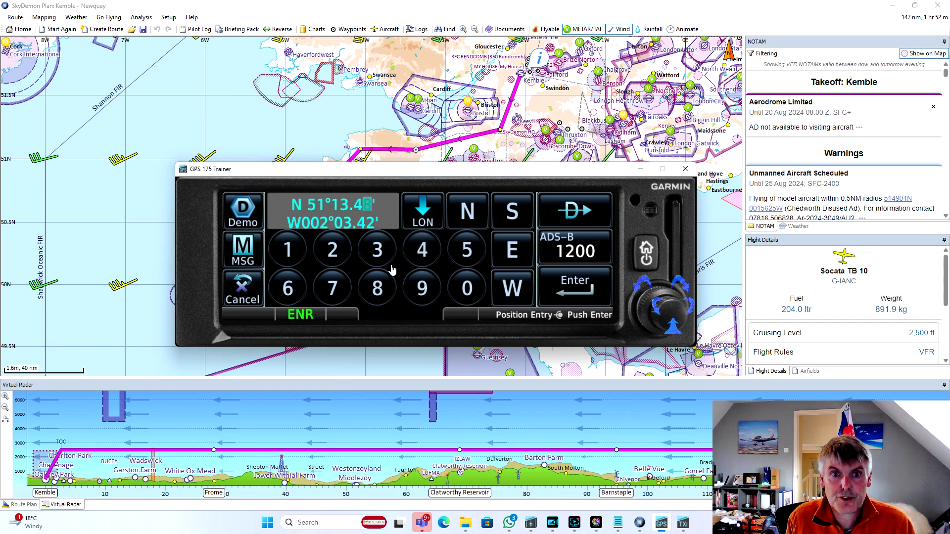
left_click(291, 286)
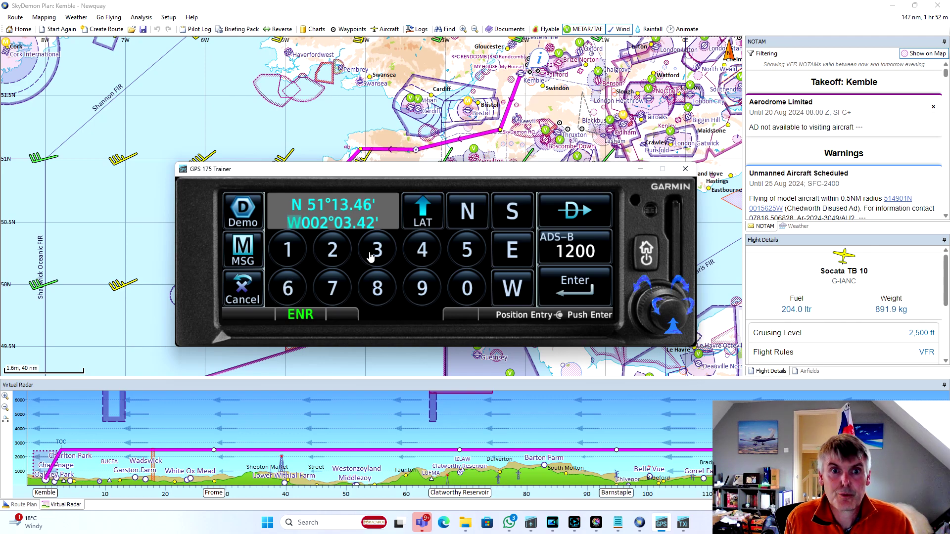
- Set the waypoint's longitude to W002°19.12' and accept the new position
left_click(505, 292)
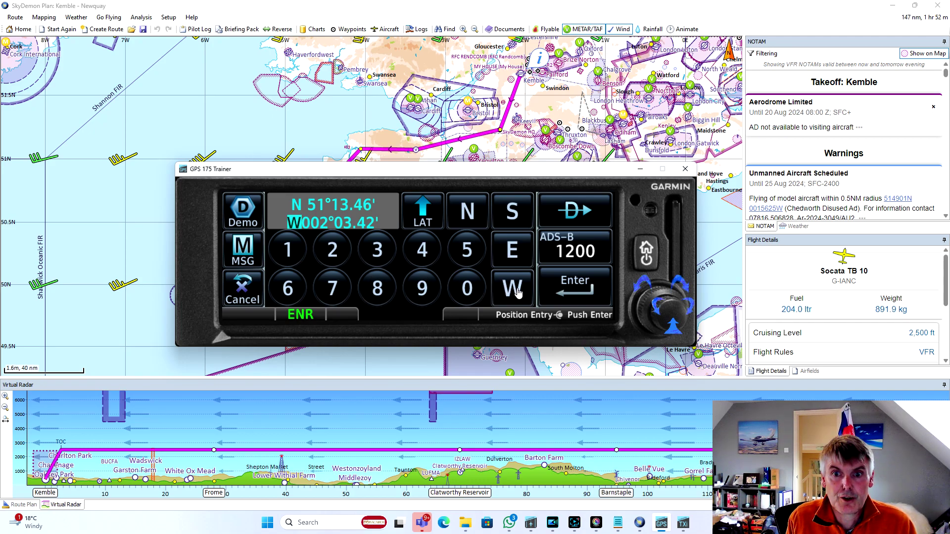
left_click(467, 287)
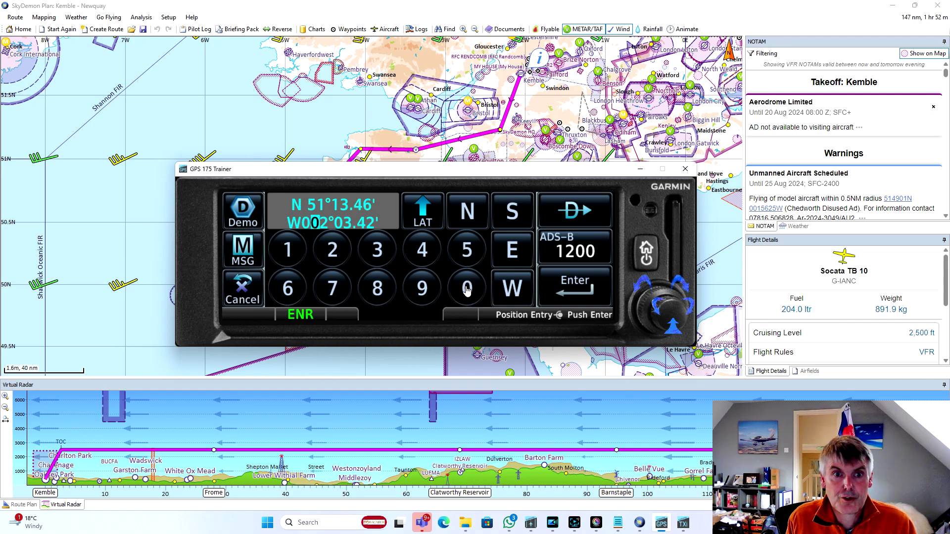
left_click(331, 251)
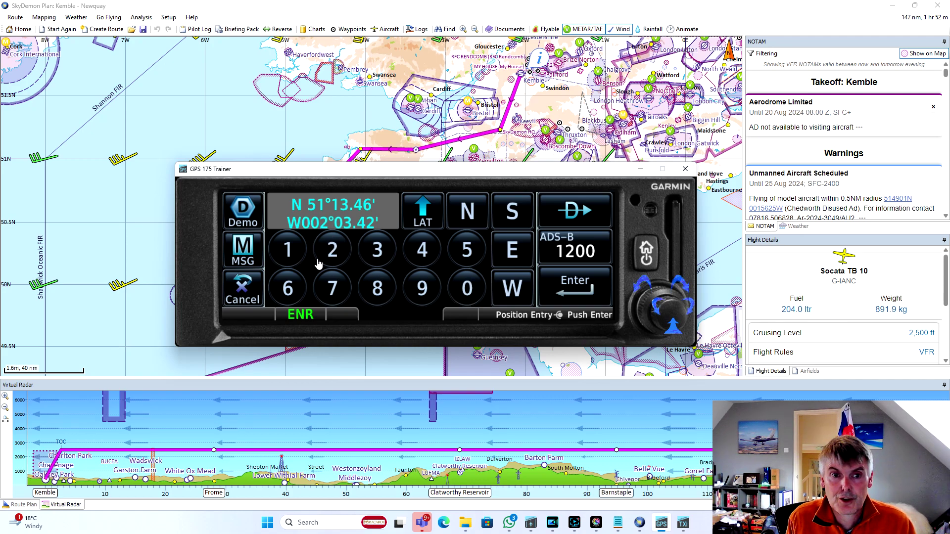
left_click(287, 250)
left_click(421, 288)
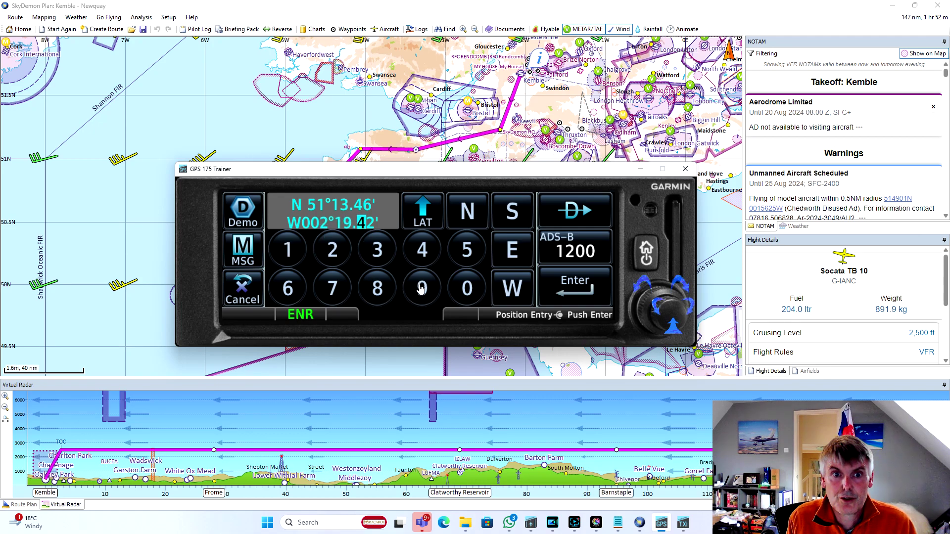
left_click(289, 253)
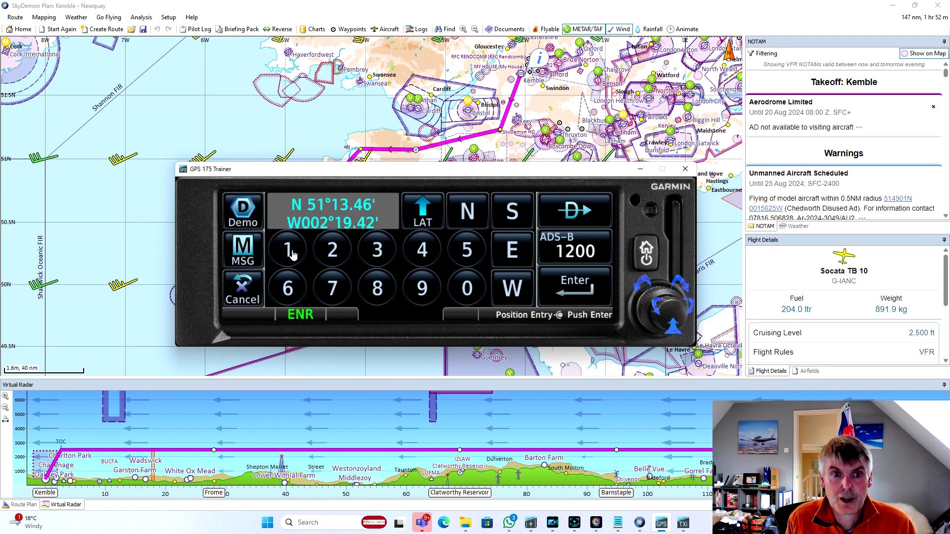
left_click(333, 254)
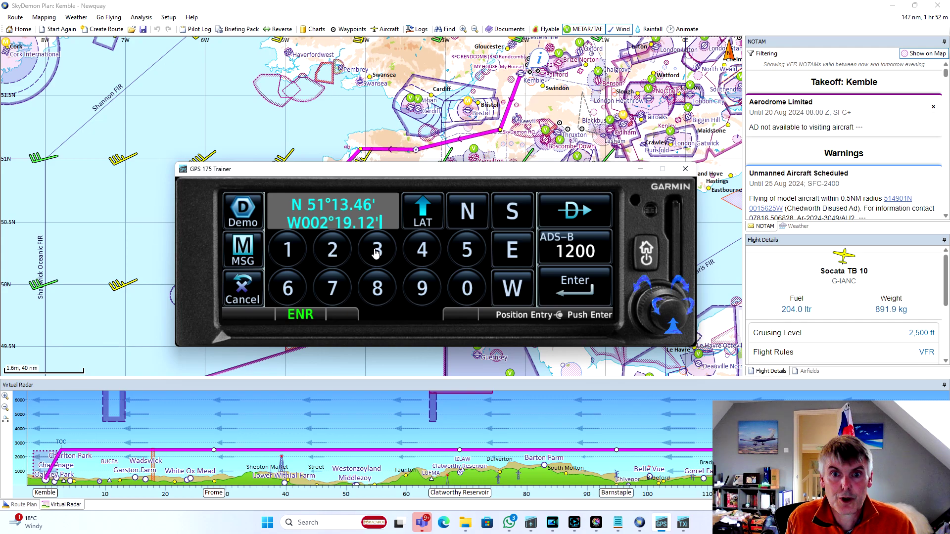
left_click(583, 291)
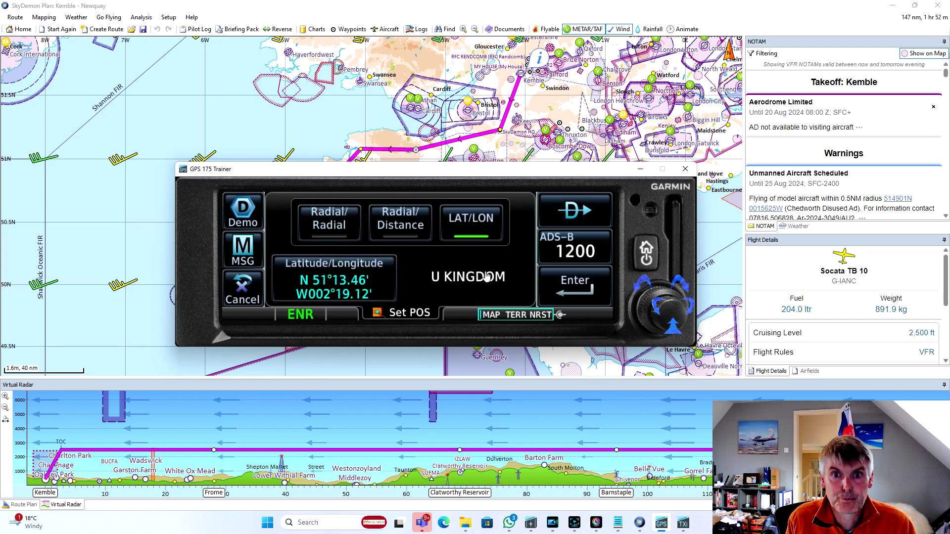
left_click(583, 291)
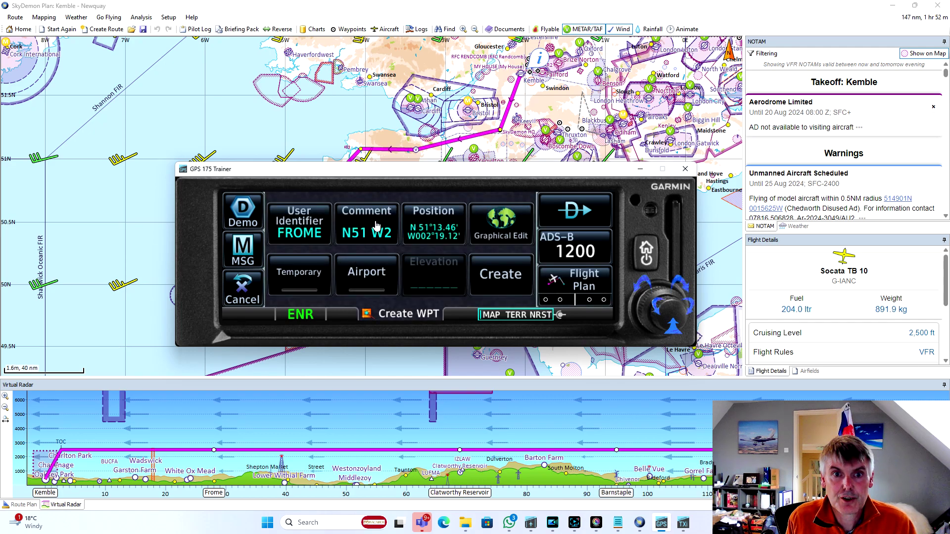
- Review the waypoint's comment and preview its location and surroundings on the map, leaving both without making changes
left_click(375, 229)
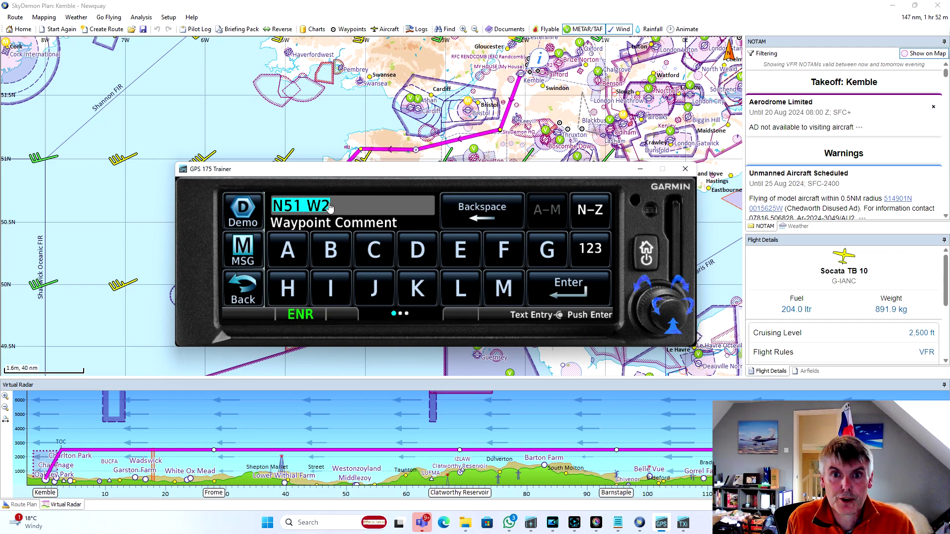
left_click(251, 295)
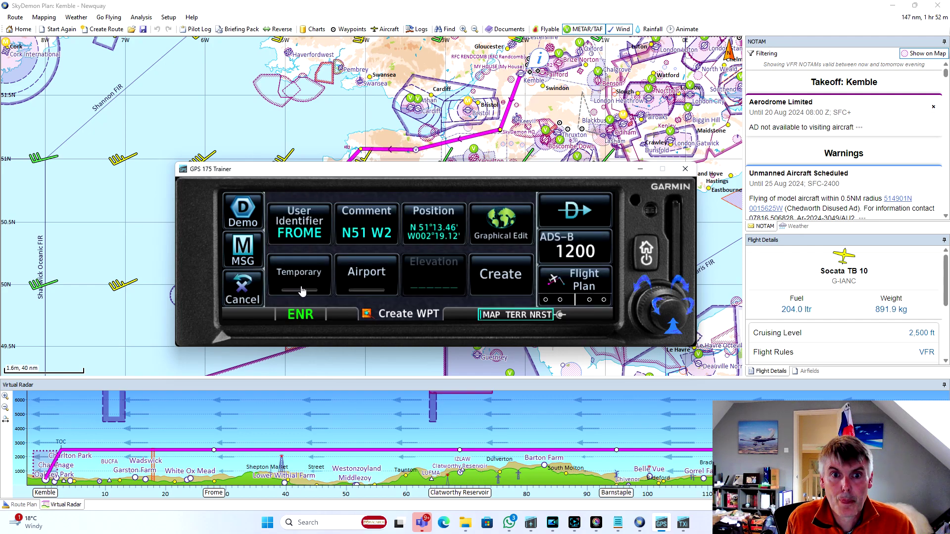
left_click(499, 227)
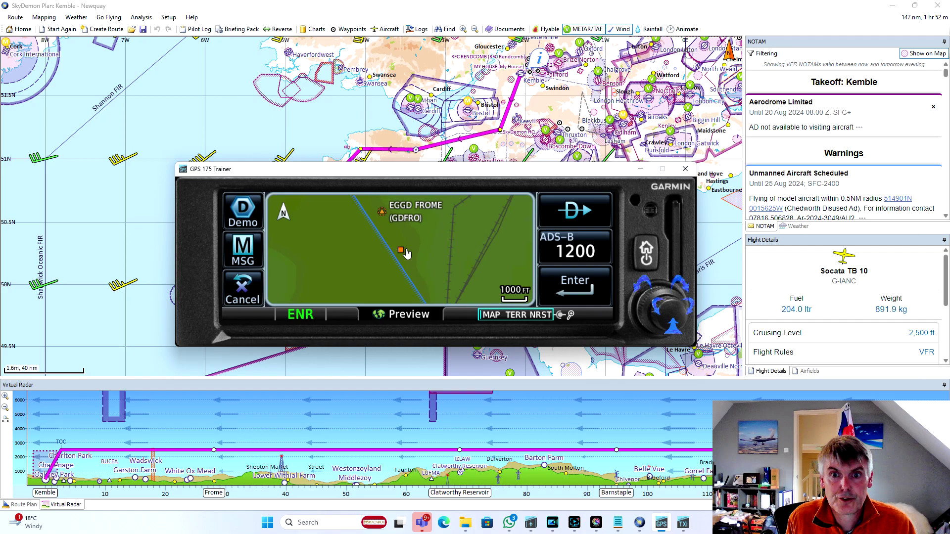
scroll(421, 255, "down", 5)
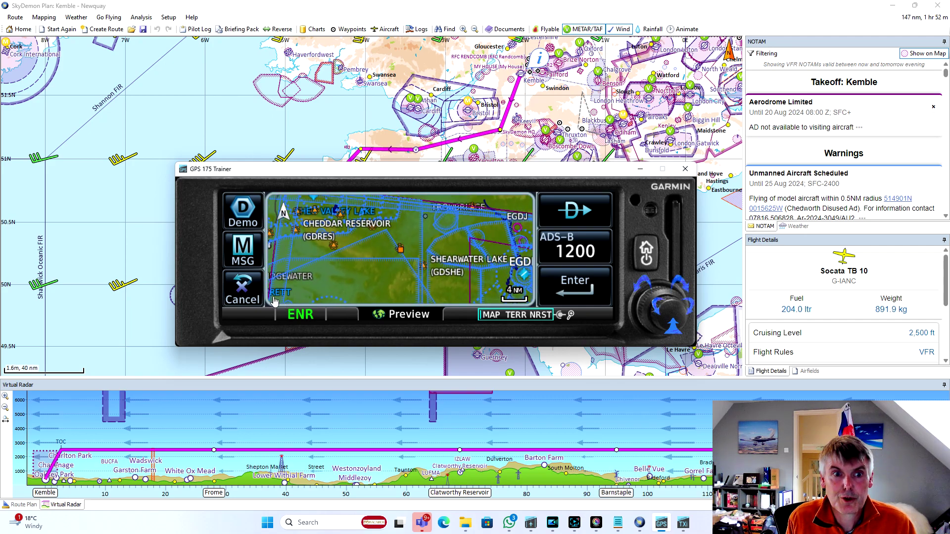
left_click(247, 294)
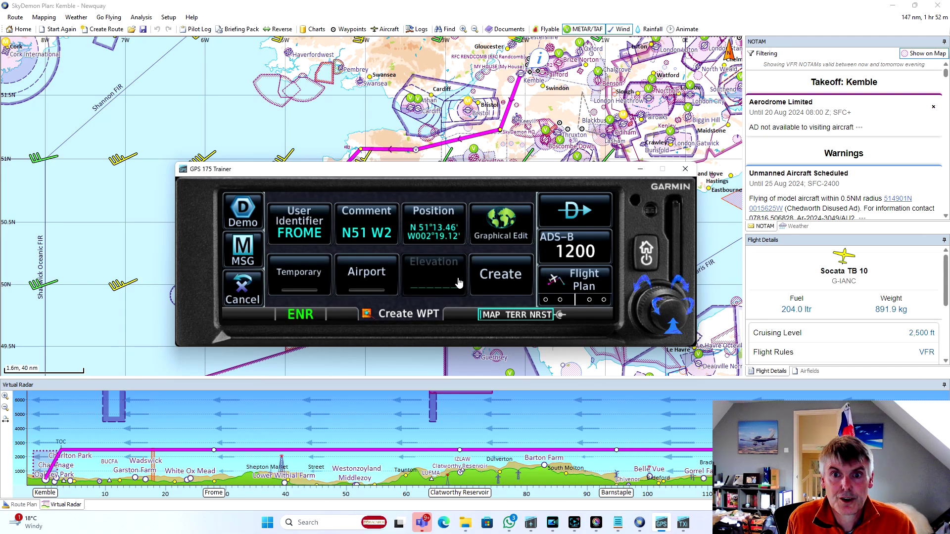
- Create the FROME user waypoint, check it in the list of user waypoints, and return to the home page
left_click(508, 280)
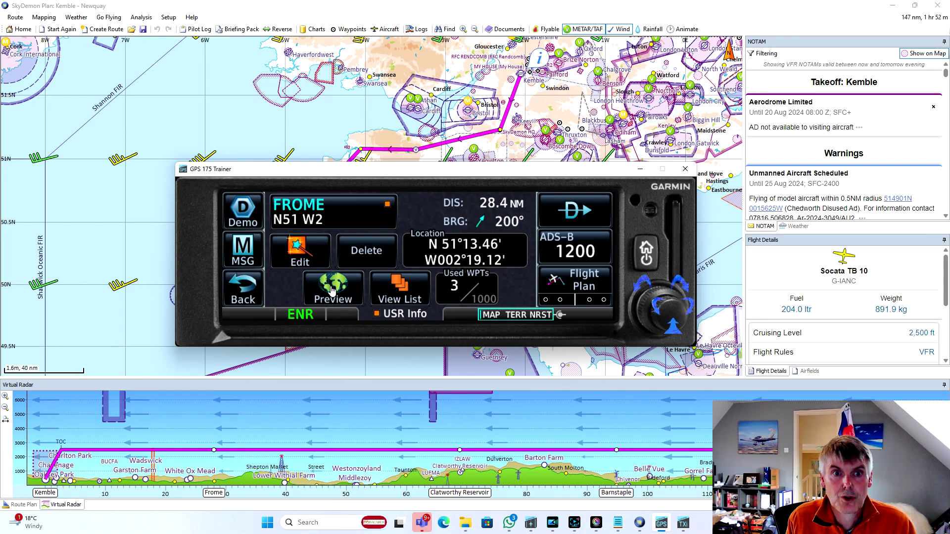
left_click(406, 294)
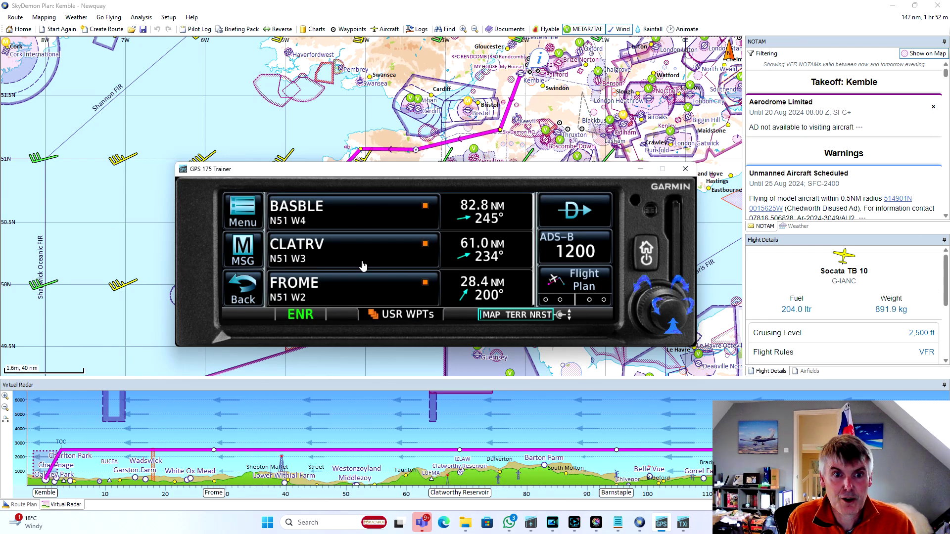
left_click(249, 294)
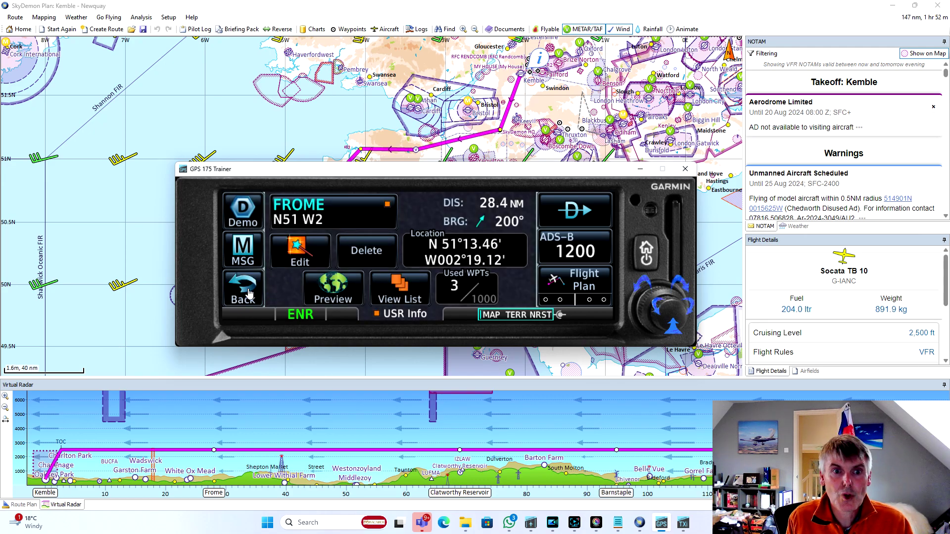
left_click(249, 294)
left_click(245, 293)
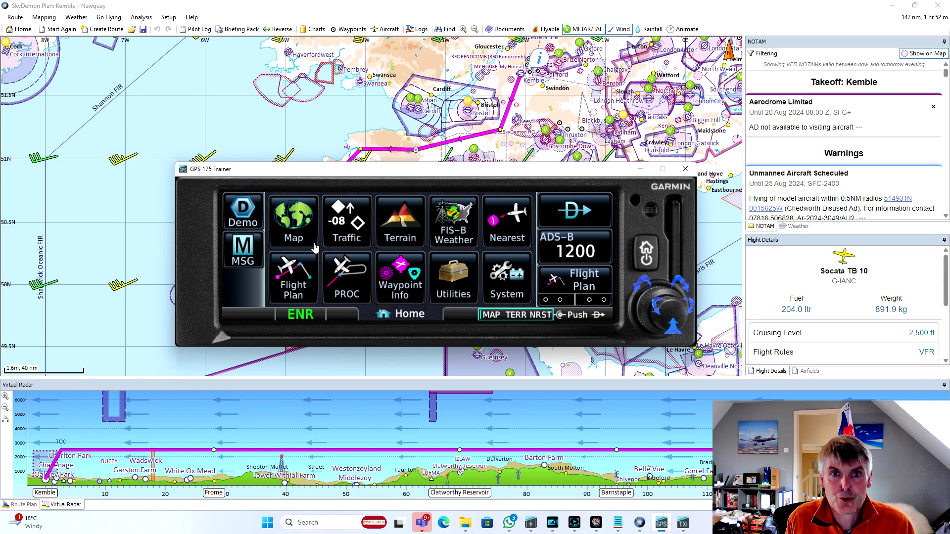
- Open the active flight plan and add the user waypoint FROME after the departure airport EGBP
left_click(297, 282)
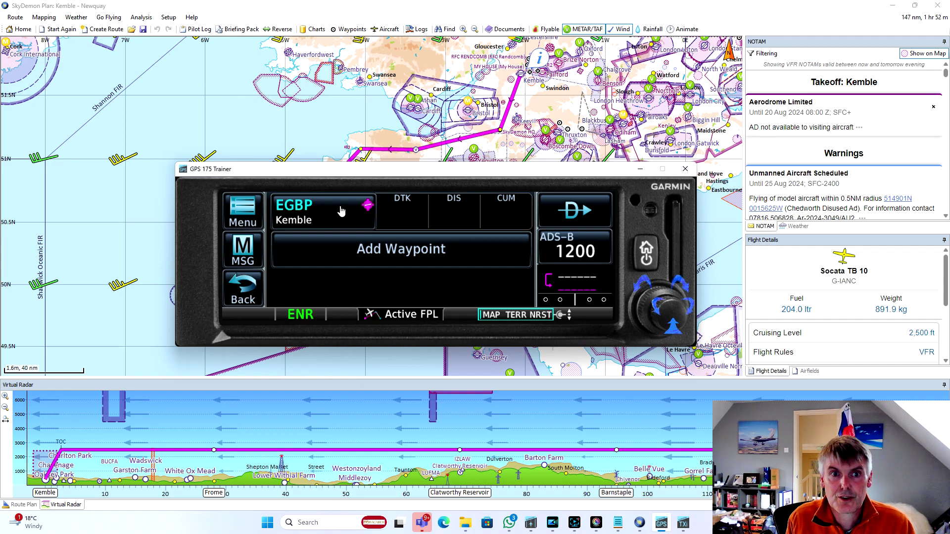
left_click(395, 251)
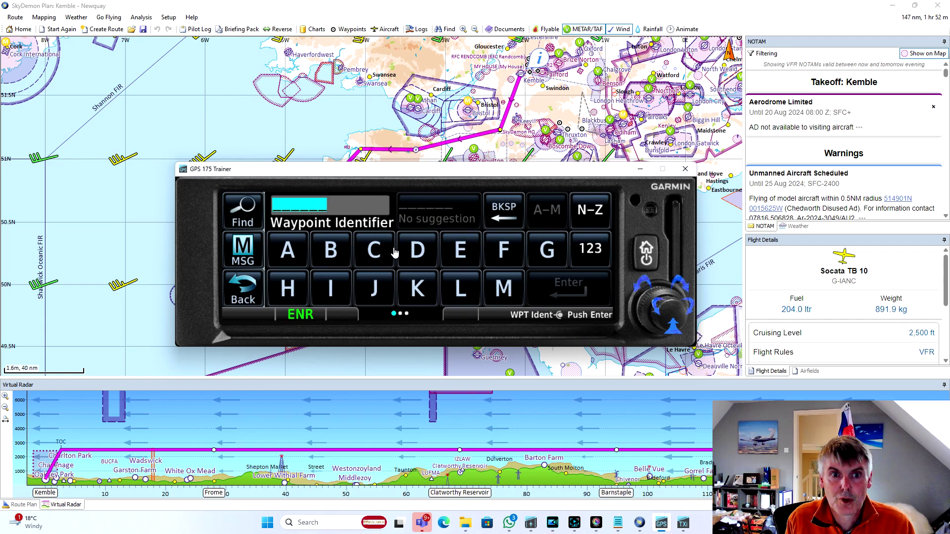
left_click(502, 253)
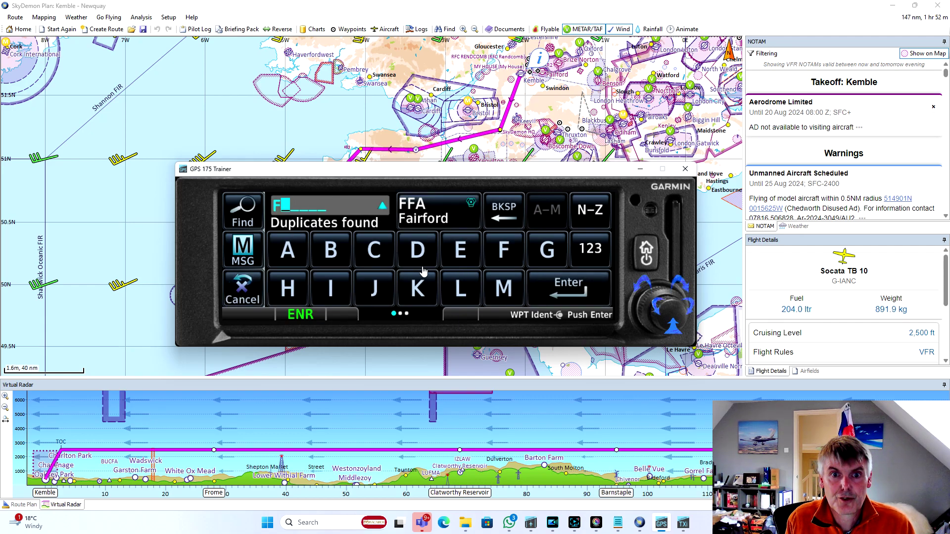
left_click(590, 209)
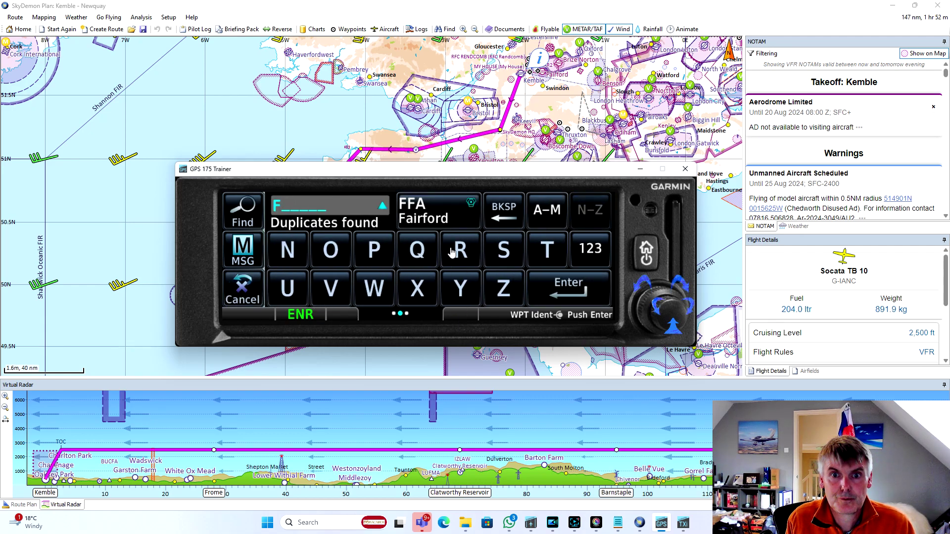
left_click(452, 251)
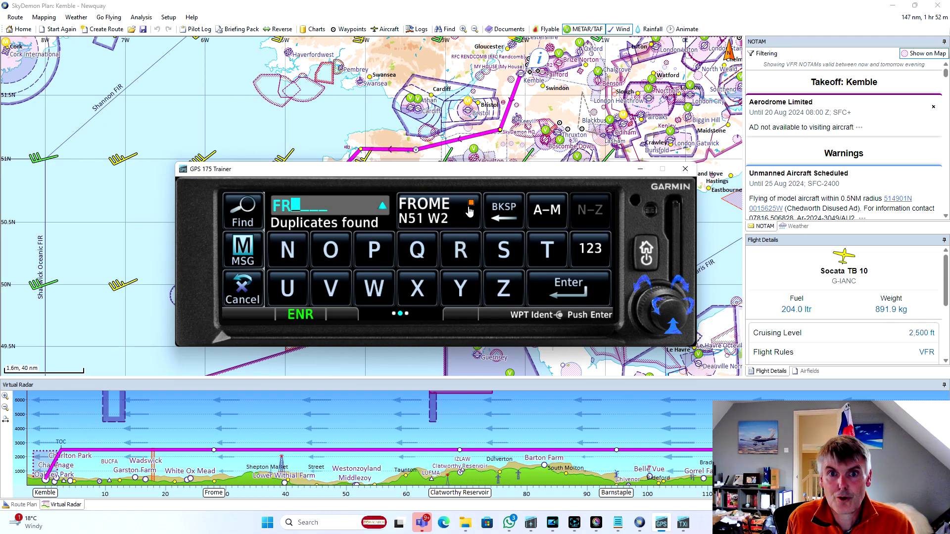
left_click(441, 217)
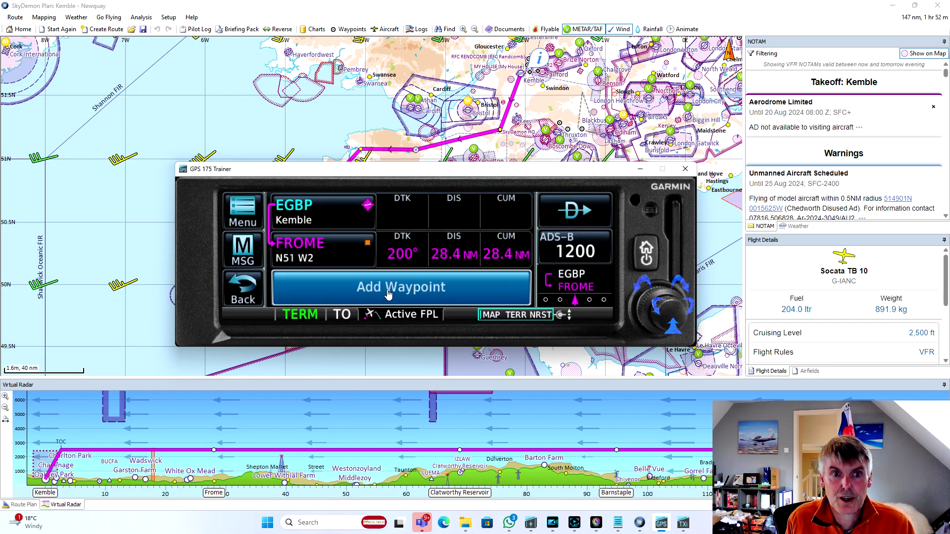
- Add the user waypoint CLATRV to the flight plan after FROME
left_click(388, 295)
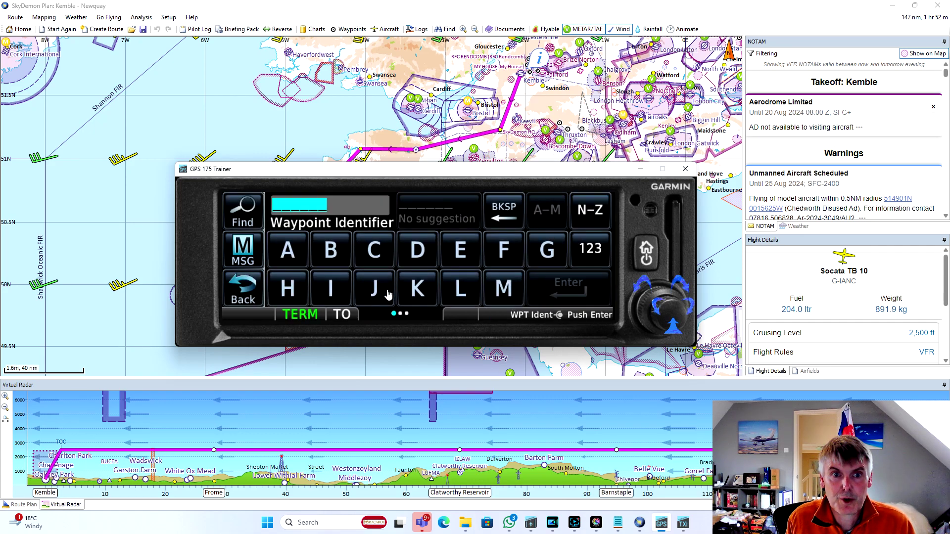
left_click(383, 258)
left_click(465, 292)
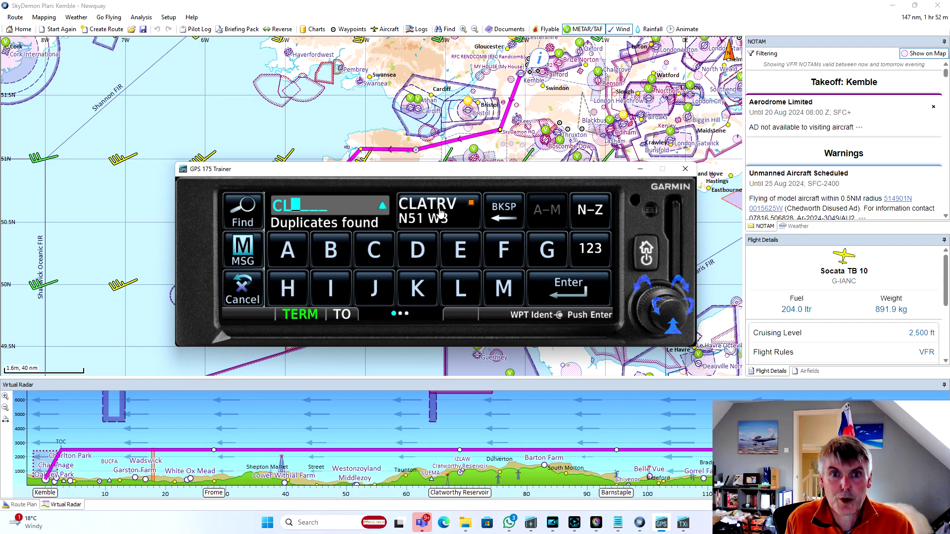
left_click(441, 213)
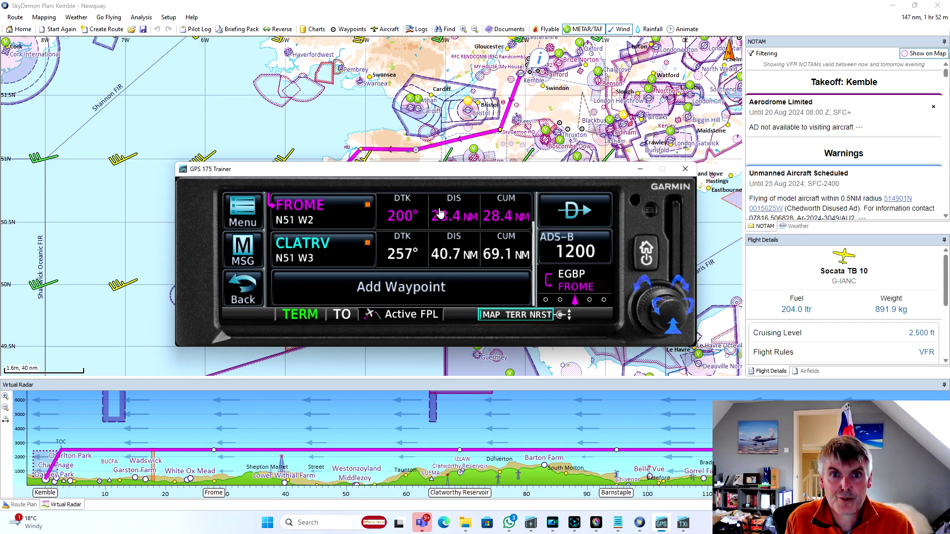
- Add the user waypoint BASBLE to the flight plan after CLATRV
left_click(399, 292)
left_click(339, 251)
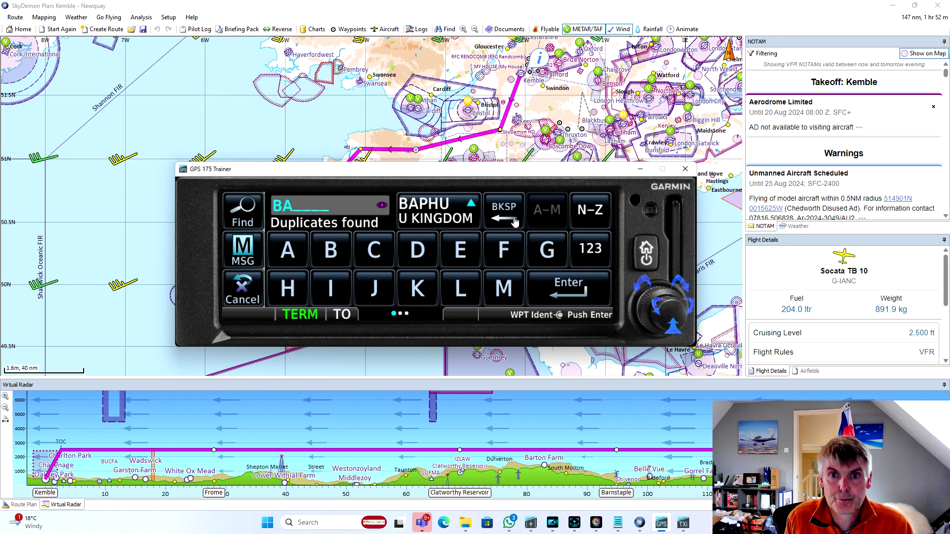
left_click(598, 218)
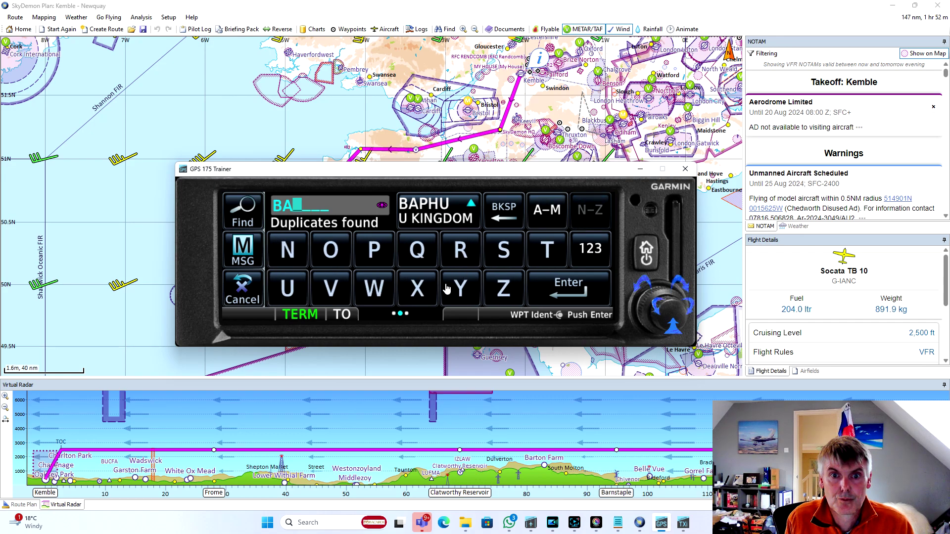
left_click(505, 252)
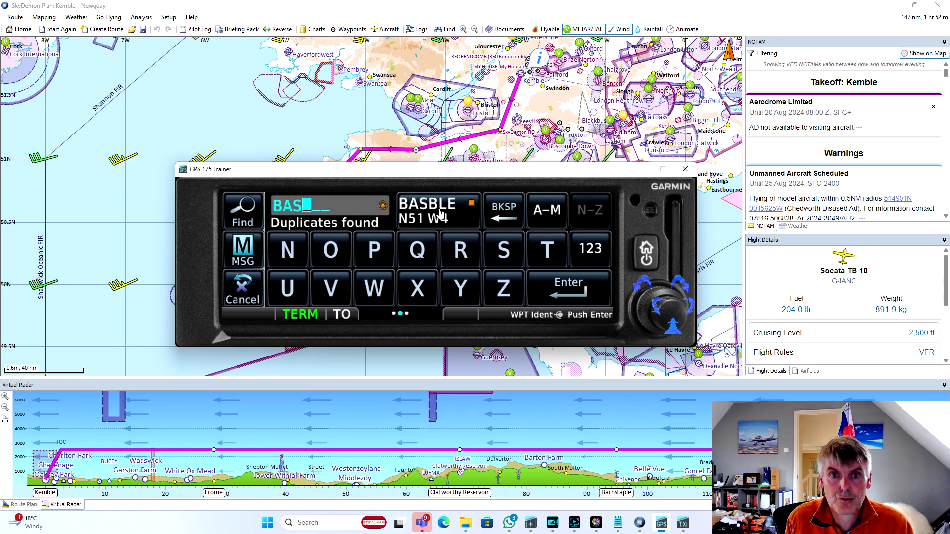
left_click(568, 287)
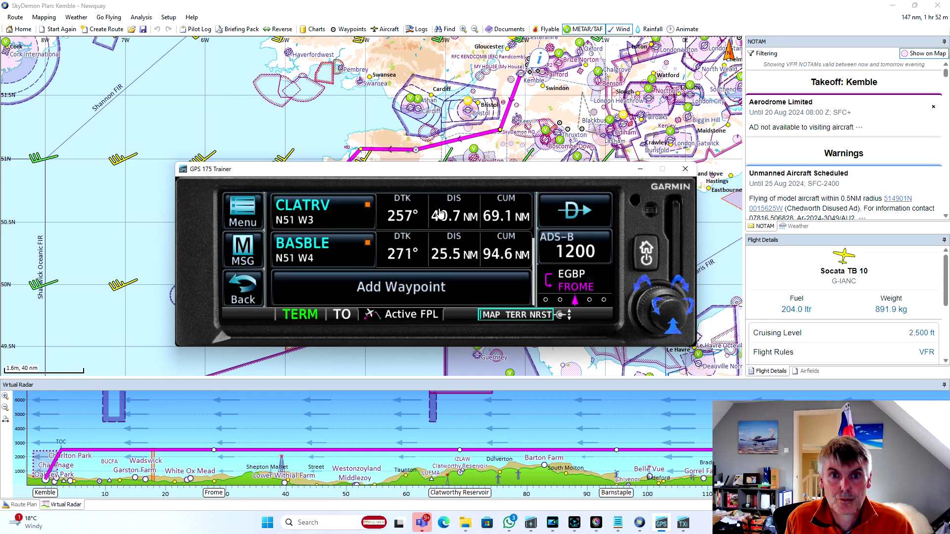
- Add Newquay airport (EGHQ) to the flight plan after BASBLE as the destination
left_click(394, 295)
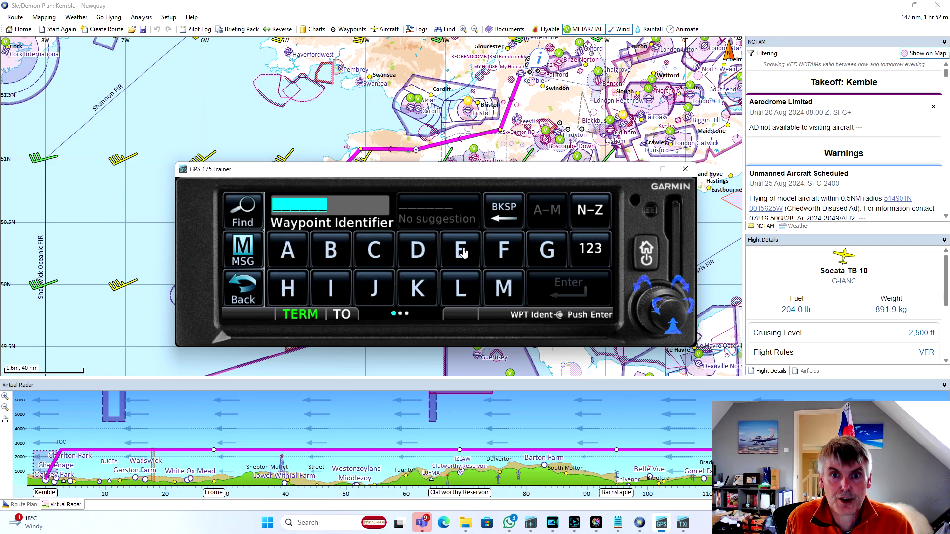
left_click(461, 250)
left_click(547, 250)
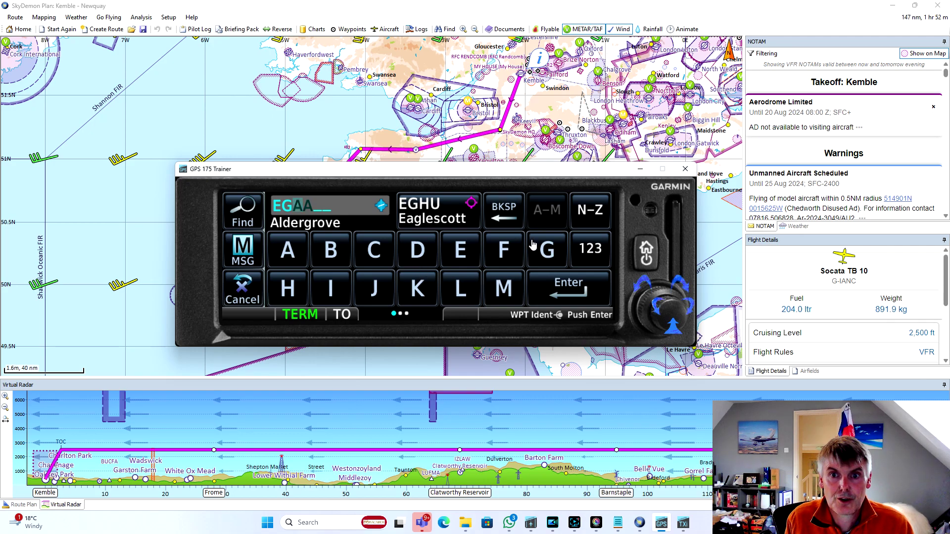
left_click(297, 289)
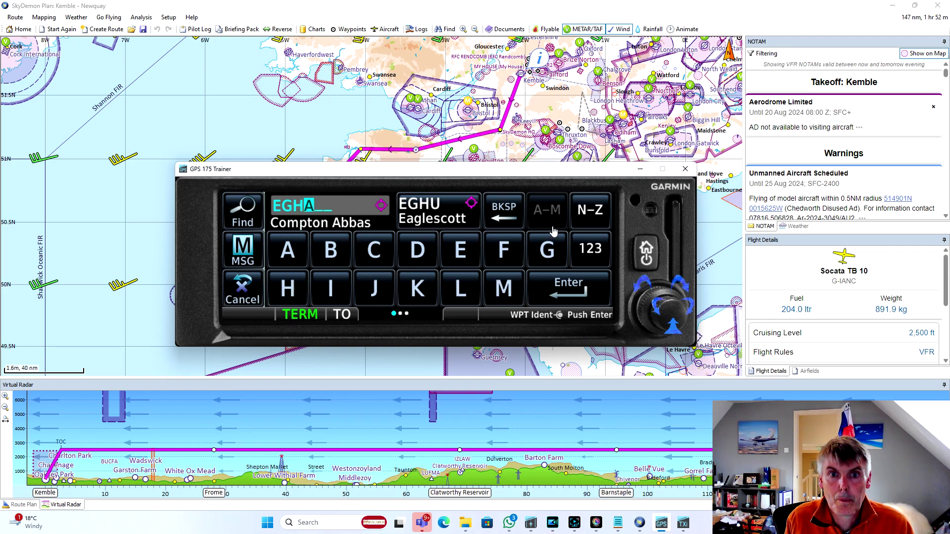
left_click(589, 220)
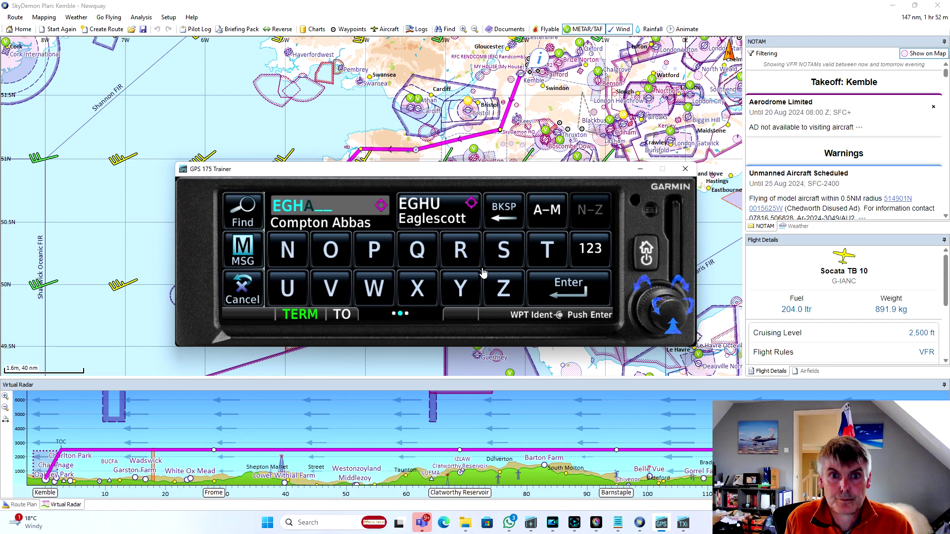
left_click(417, 249)
left_click(436, 212)
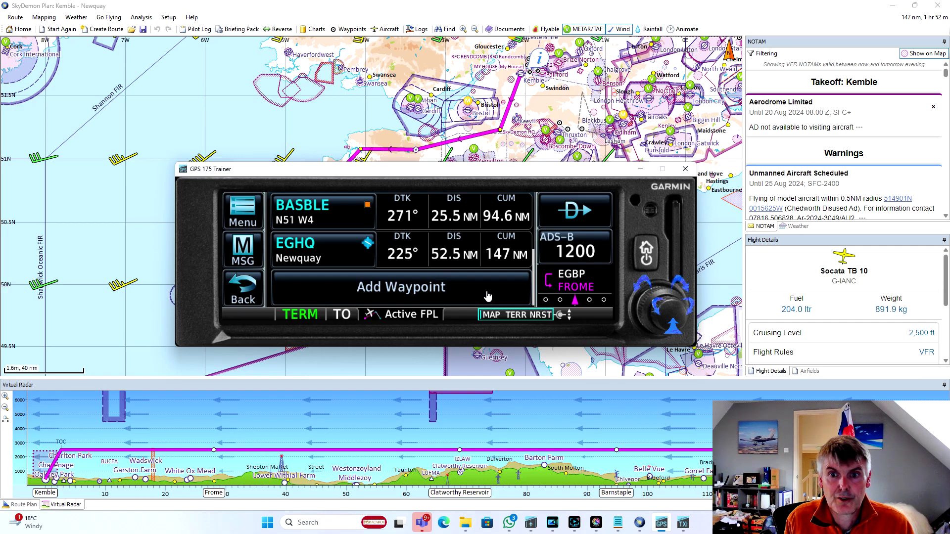
- Leave the flight plan and examine the route from Kemble to Newquay on the map at the 100 NM range
left_click(253, 295)
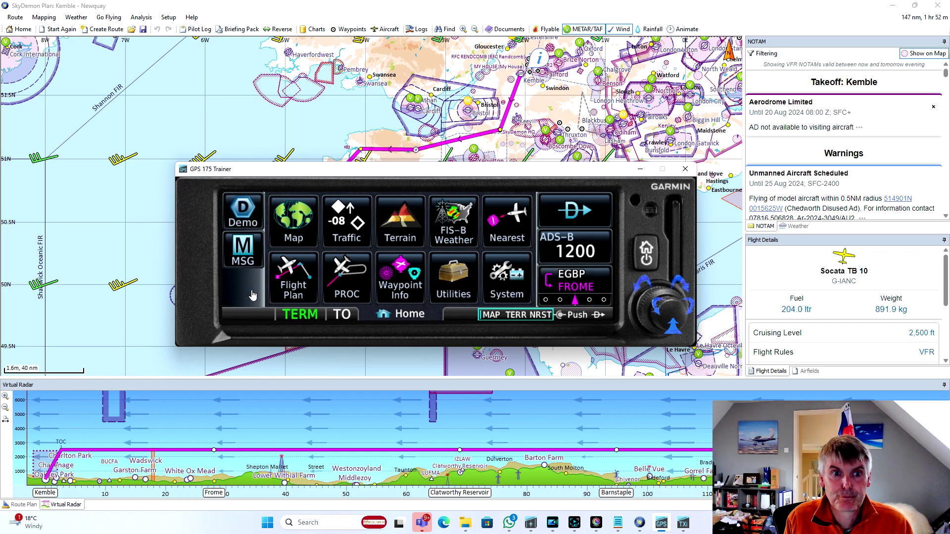
left_click(300, 222)
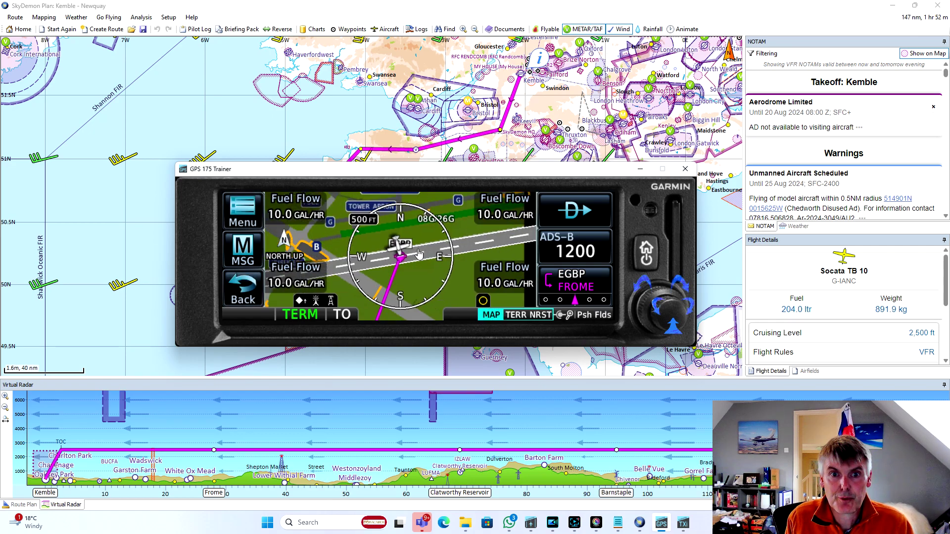
scroll(423, 286, "down", 4)
scroll(422, 286, "down", 6)
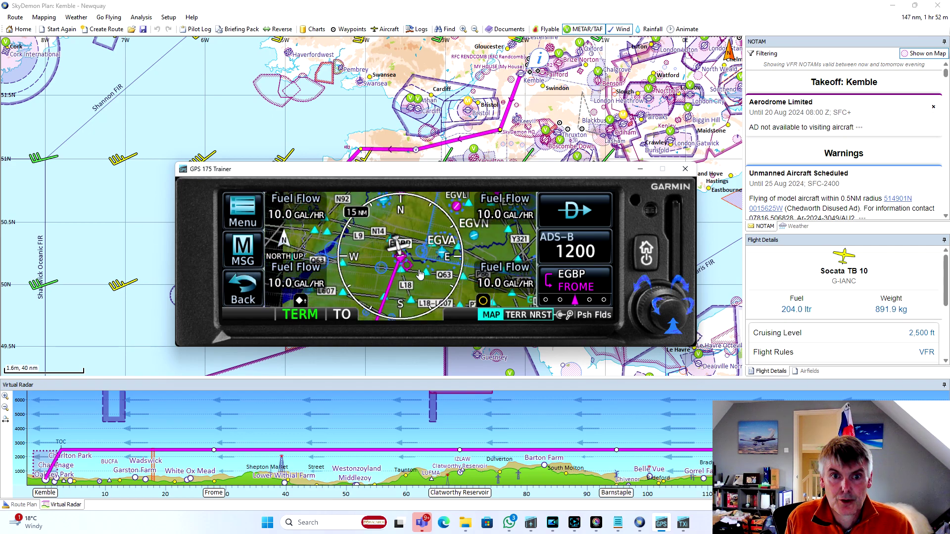
scroll(420, 273, "down", 3)
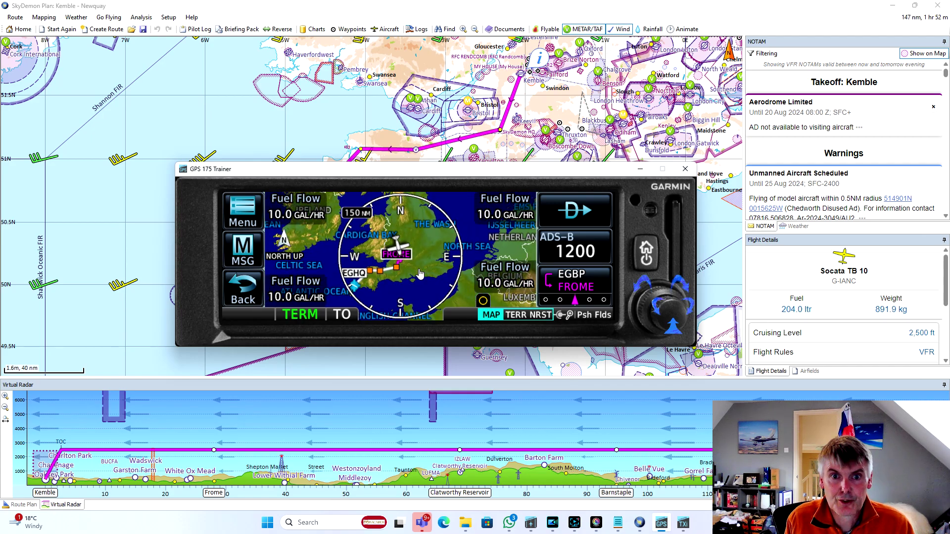
scroll(418, 277, "up", 1)
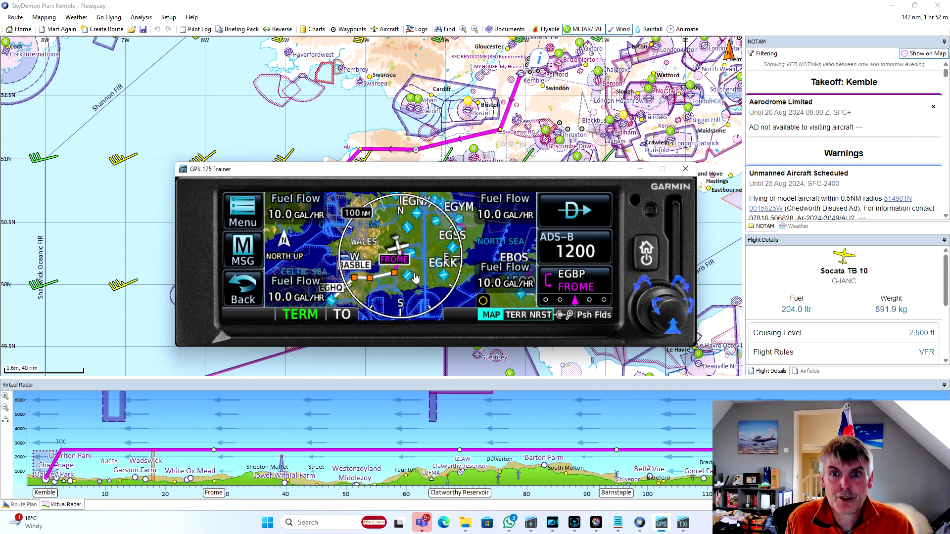